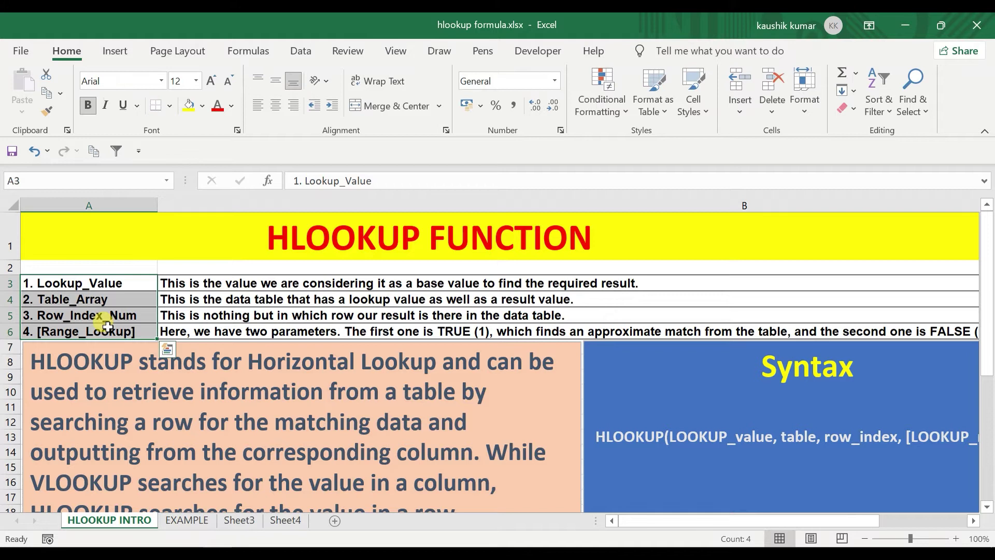
Review the HLOOKUP argument descriptions, syntax and rules on the HLOOKUP INTRO sheet
{"action": "left_click", "coordinate": [96, 317]}
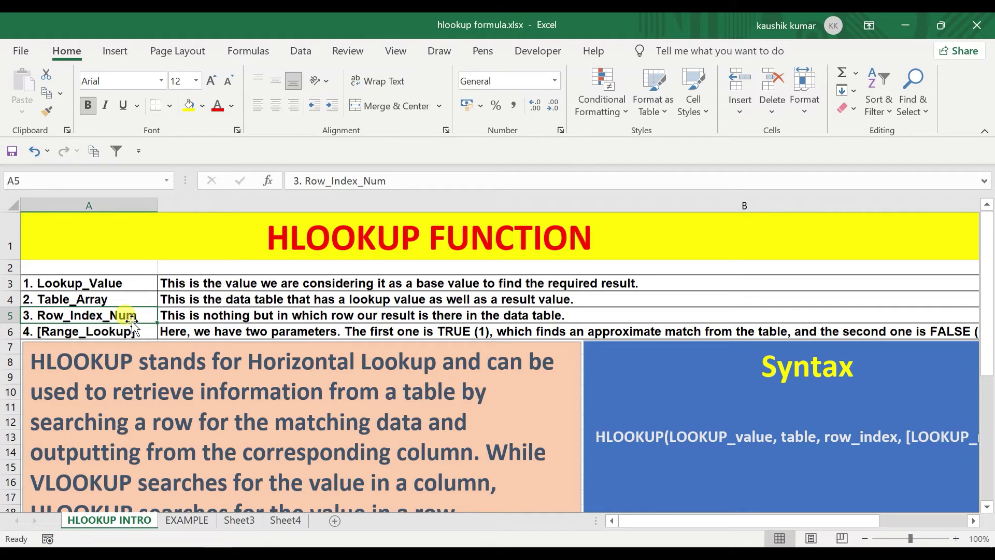
{"action": "left_click_drag", "start_coordinate": [639, 519], "coordinate": [683, 519]}
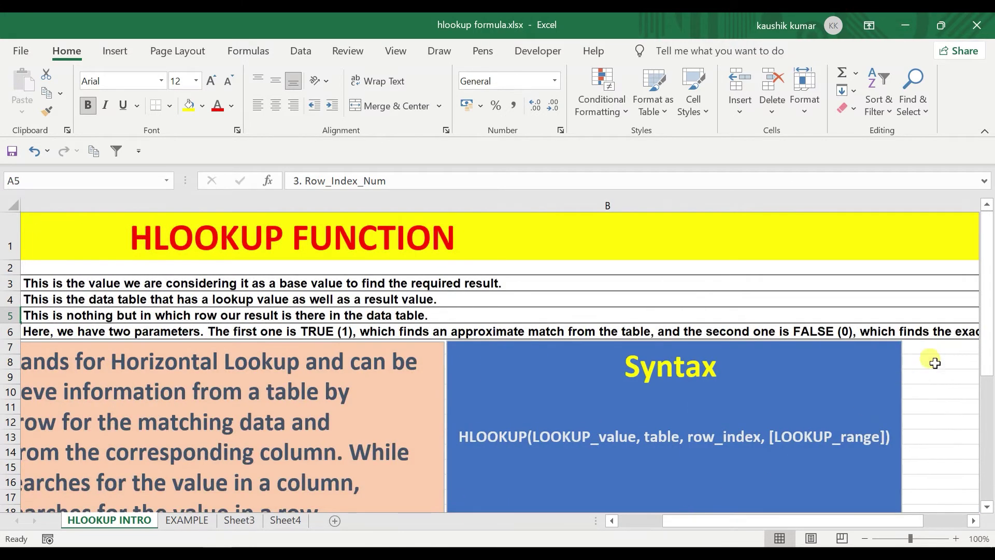
{"action": "left_click_drag", "start_coordinate": [990, 346], "coordinate": [990, 385]}
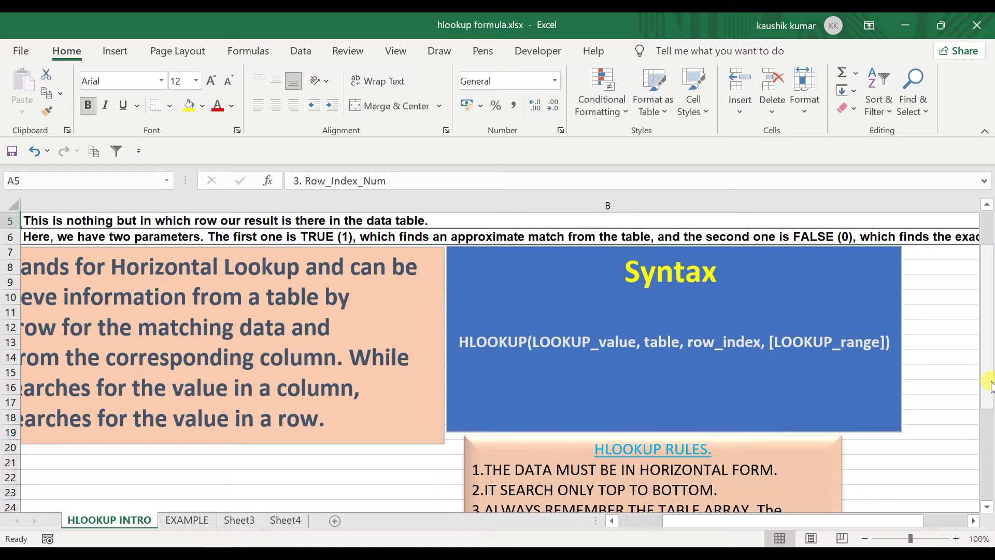
{"action": "left_click_drag", "start_coordinate": [990, 384], "coordinate": [990, 487]}
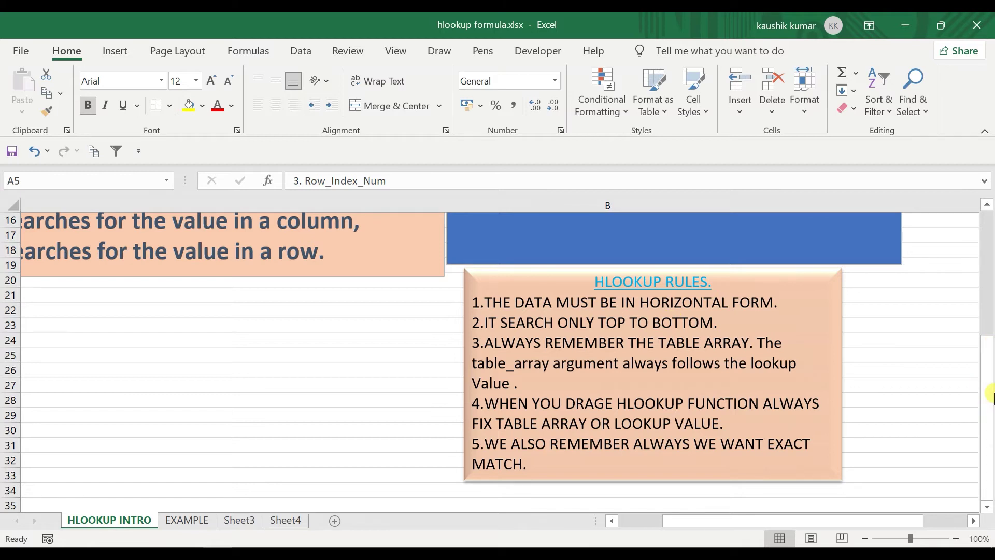
{"action": "left_click_drag", "start_coordinate": [987, 352], "coordinate": [977, 183]}
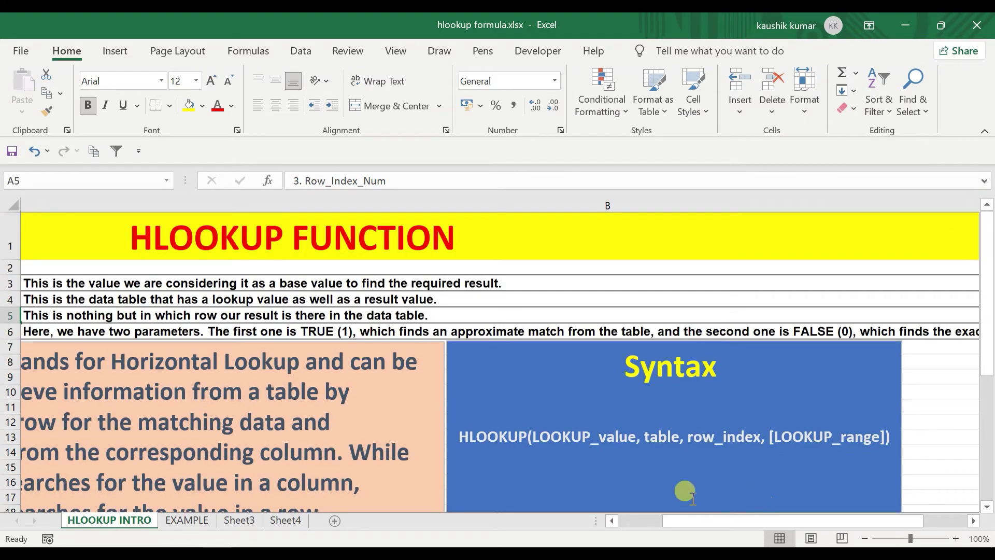
{"action": "left_click_drag", "start_coordinate": [688, 518], "coordinate": [632, 520]}
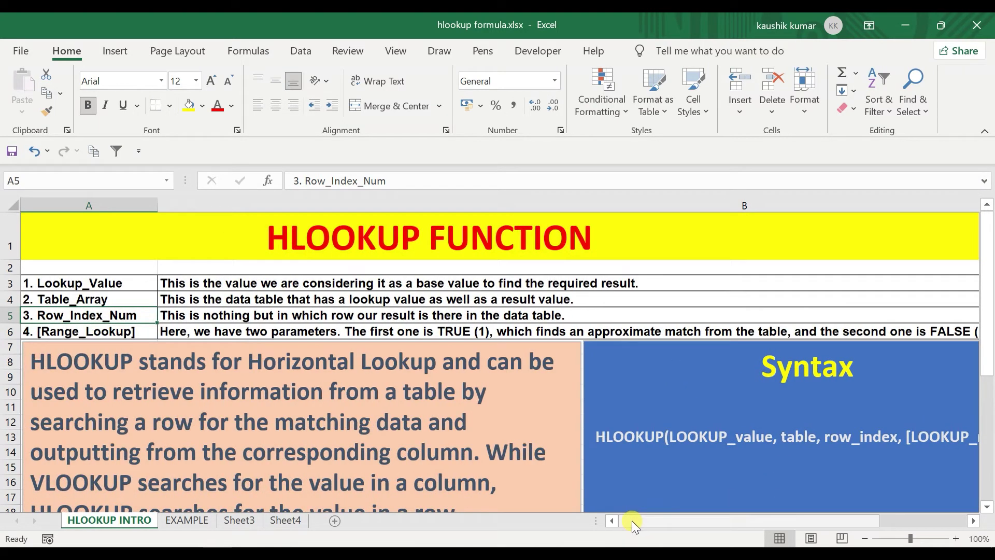
Open the EXAMPLE sheet and examine the employee table's row labels, first employee's entries and the EMP ID and EMP NAME lookup cells
{"action": "left_click", "coordinate": [185, 521]}
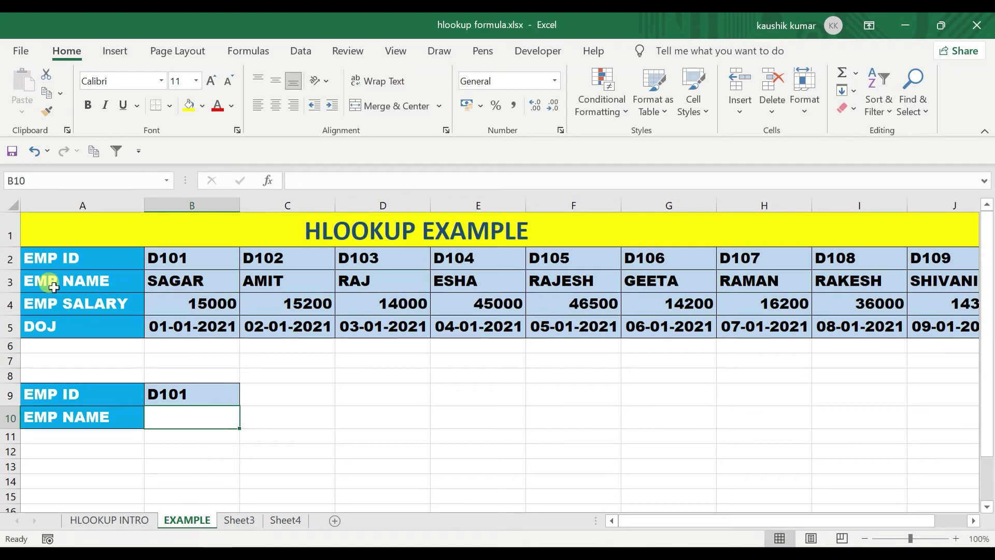
{"action": "left_click", "coordinate": [52, 261]}
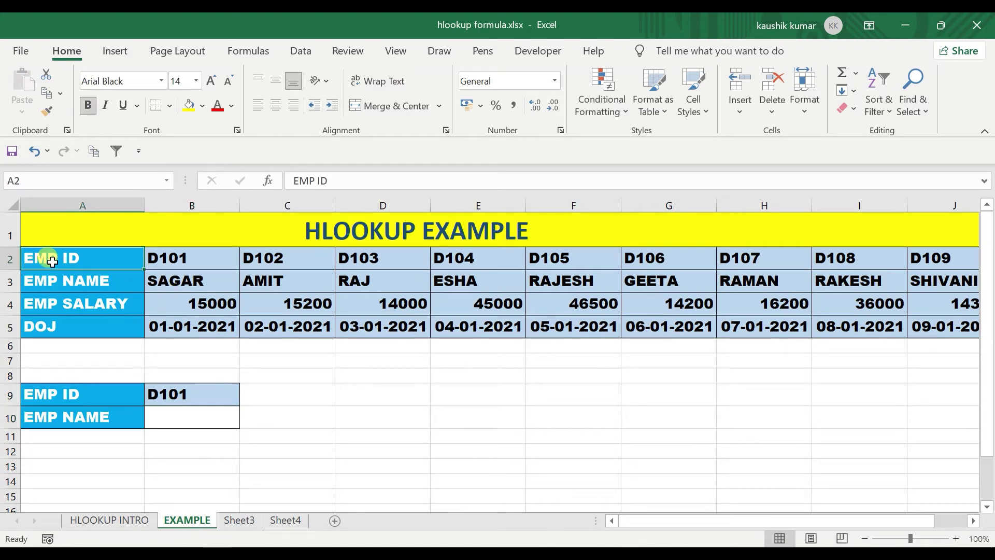
{"action": "left_click", "coordinate": [60, 281]}
{"action": "left_click", "coordinate": [69, 305]}
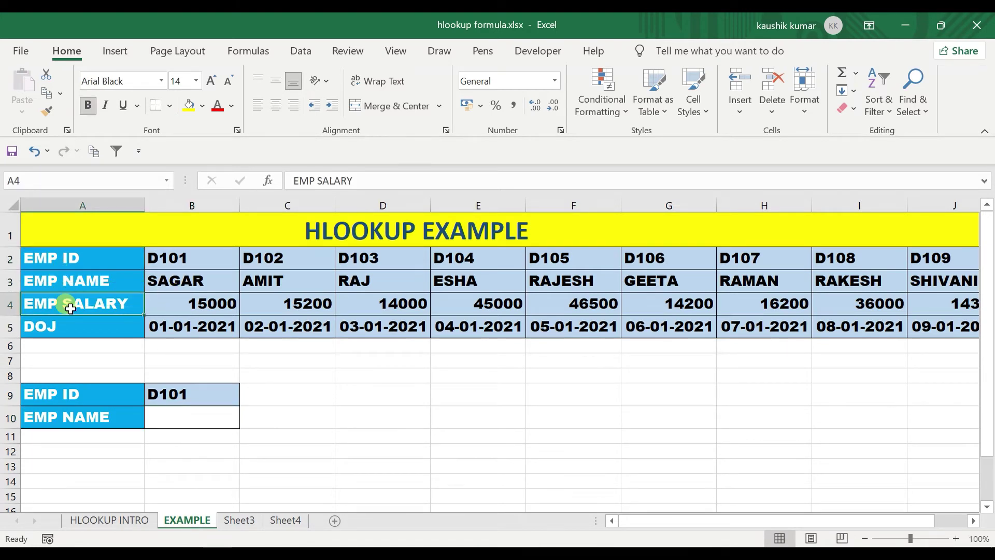
{"action": "left_click", "coordinate": [70, 321]}
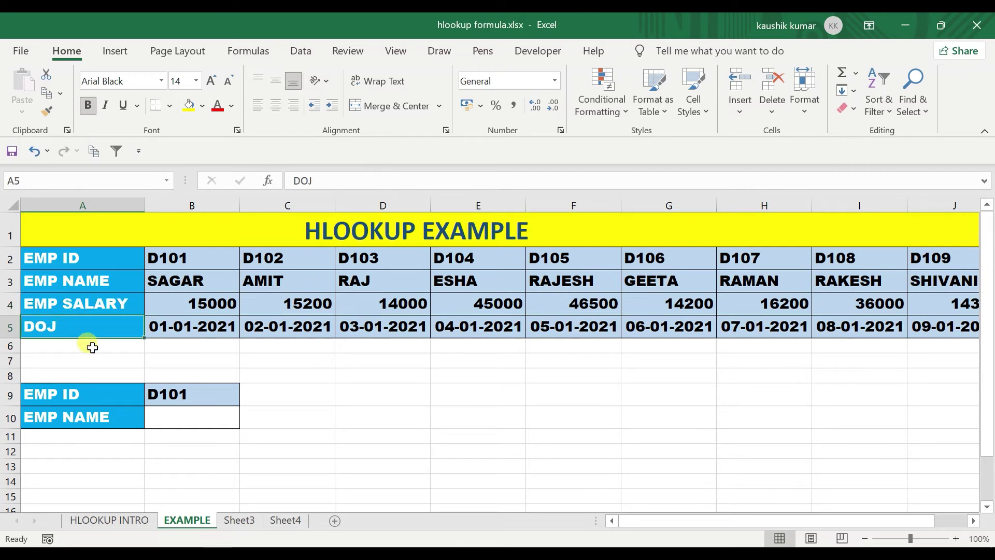
{"action": "left_click", "coordinate": [164, 392]}
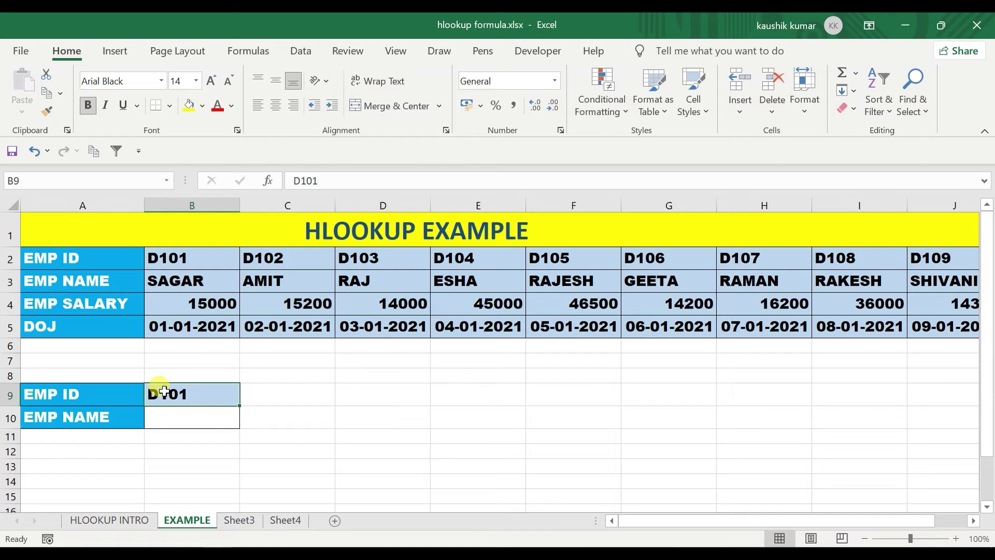
{"action": "left_click", "coordinate": [183, 413]}
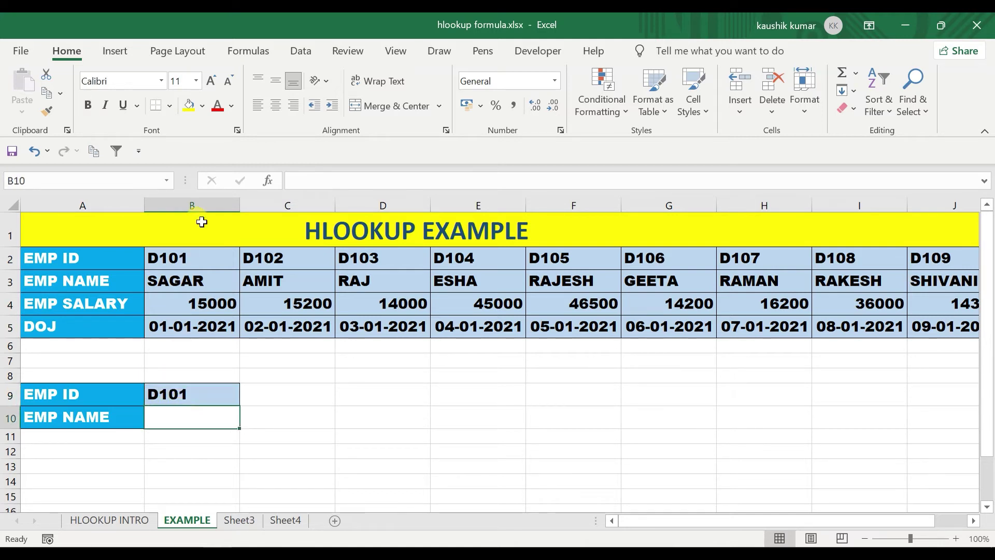
{"action": "left_click_drag", "start_coordinate": [162, 260], "coordinate": [172, 283]}
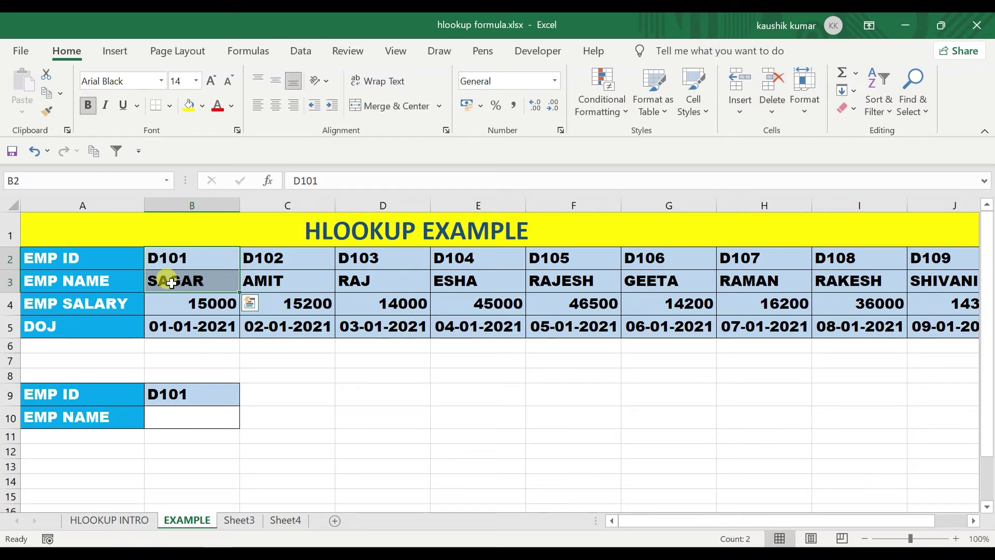
Enter the label MANUAL in cell D9, without a trailing apostrophe
{"action": "left_click", "coordinate": [381, 388]}
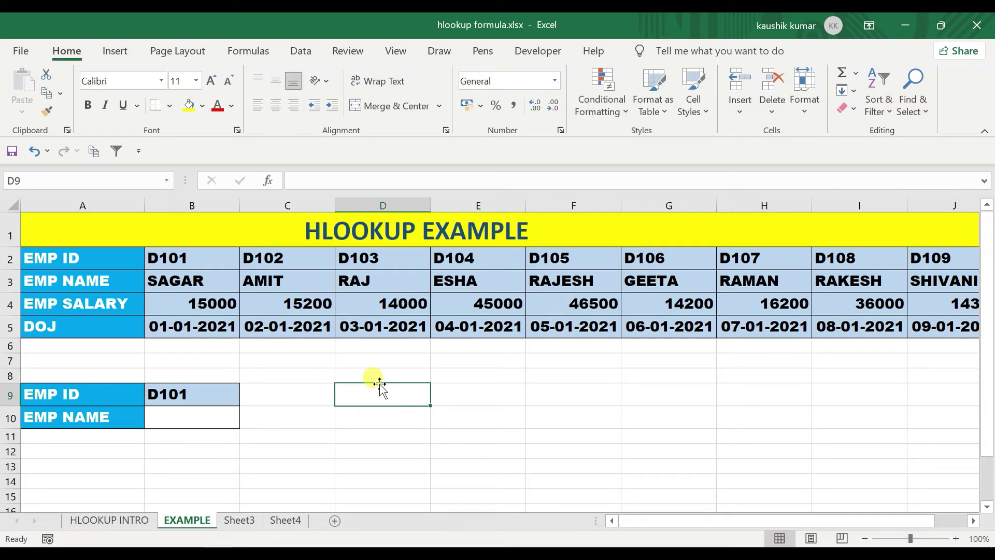
{"action": "type", "text": "M"}
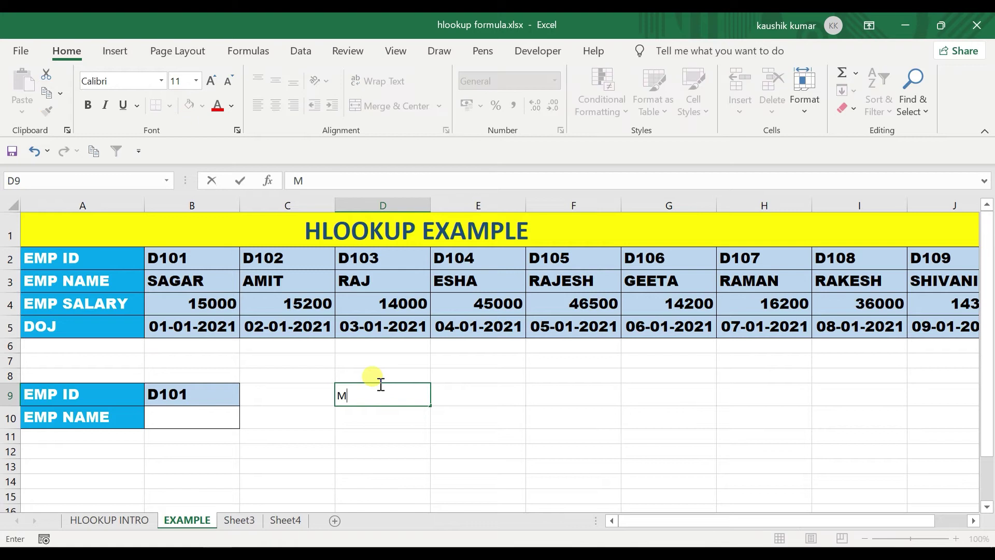
{"action": "type", "text": "ANUAL'"}
{"action": "key", "text": "Return"}
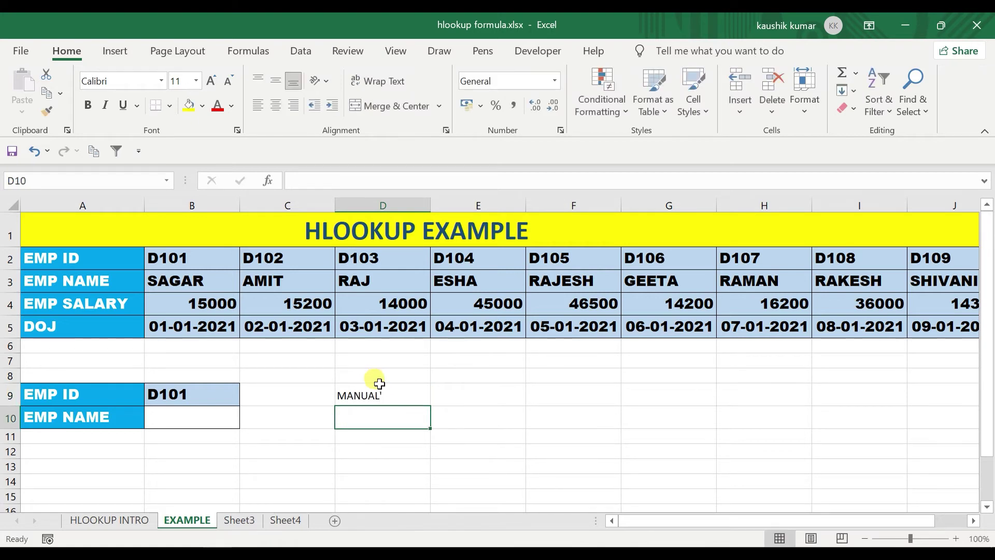
{"action": "left_click", "coordinate": [179, 281]}
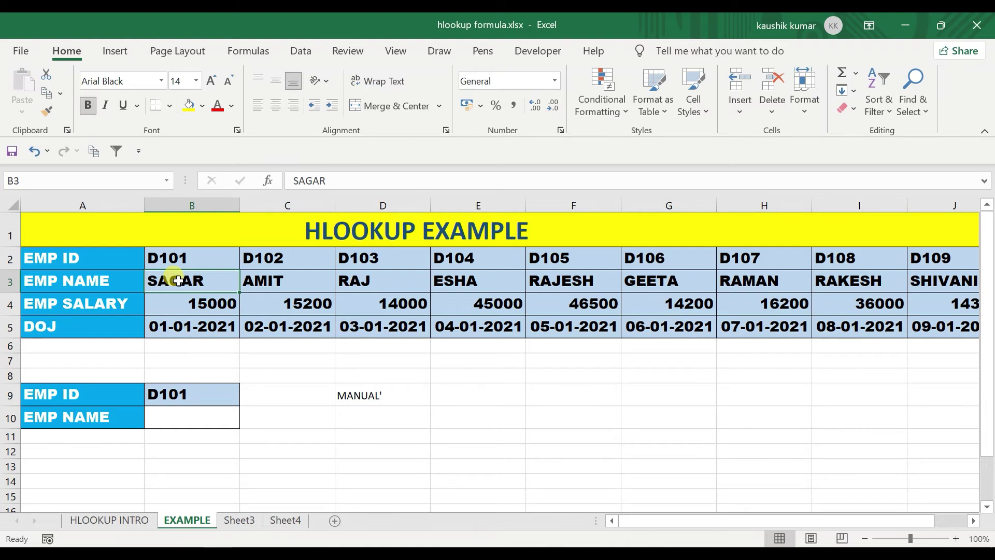
{"action": "double_click", "coordinate": [373, 394]}
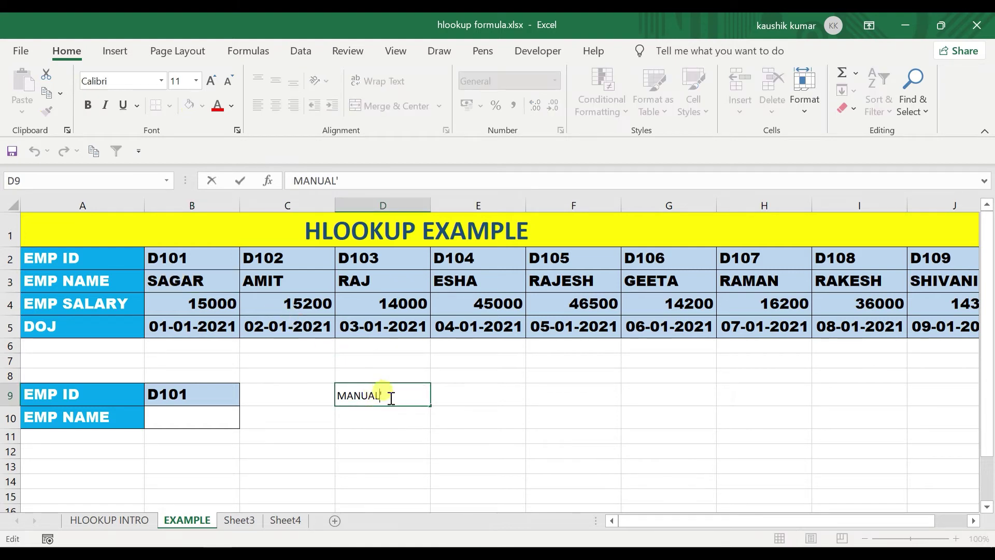
{"action": "key", "text": "BackSpace"}
{"action": "key", "text": "Return"}
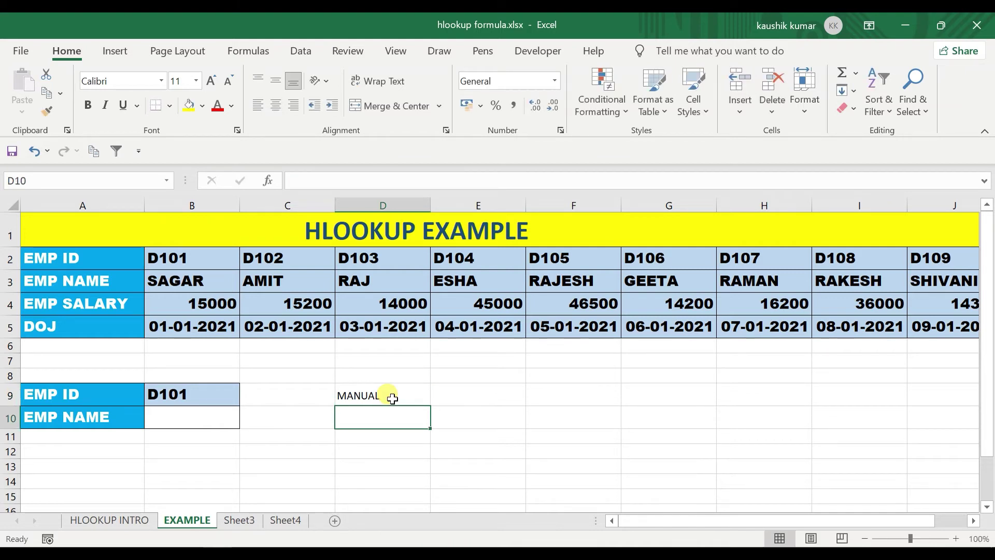
Enter FIND in cell D10 and HLOOKUP in cell D11, viewing the Find and Replace dialog in between
{"action": "type", "text": "FIND"}
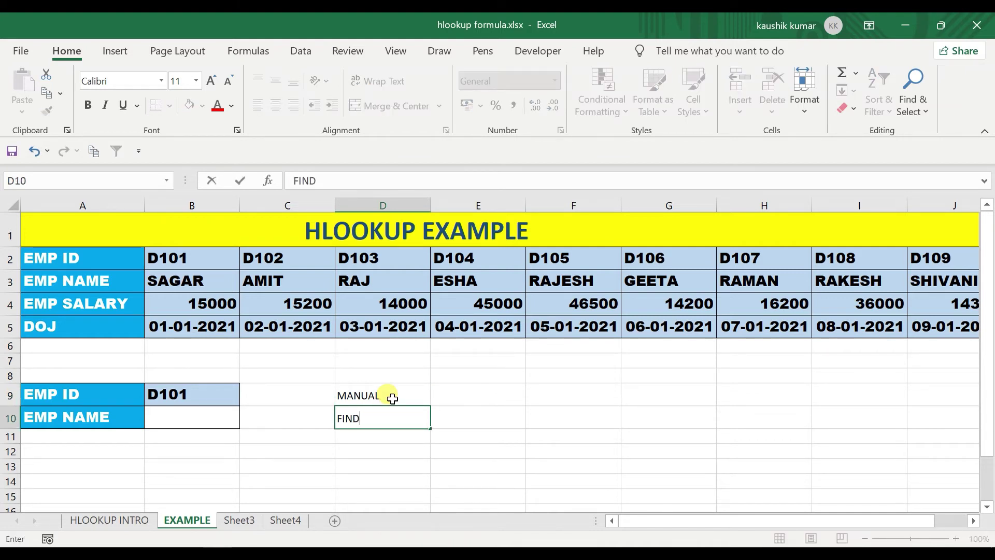
{"action": "key", "text": "Return"}
{"action": "key", "text": "ctrl+f"}
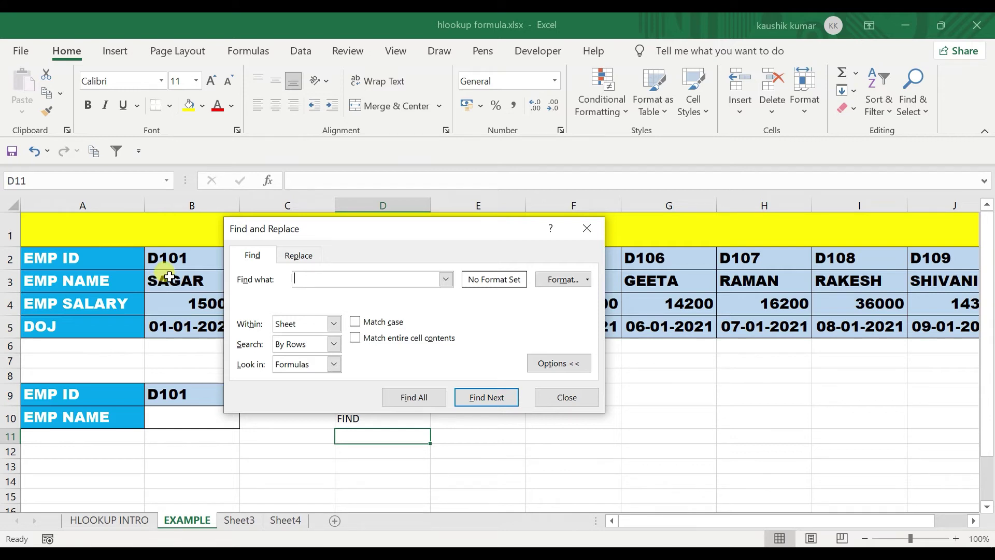
{"action": "left_click", "coordinate": [545, 397]}
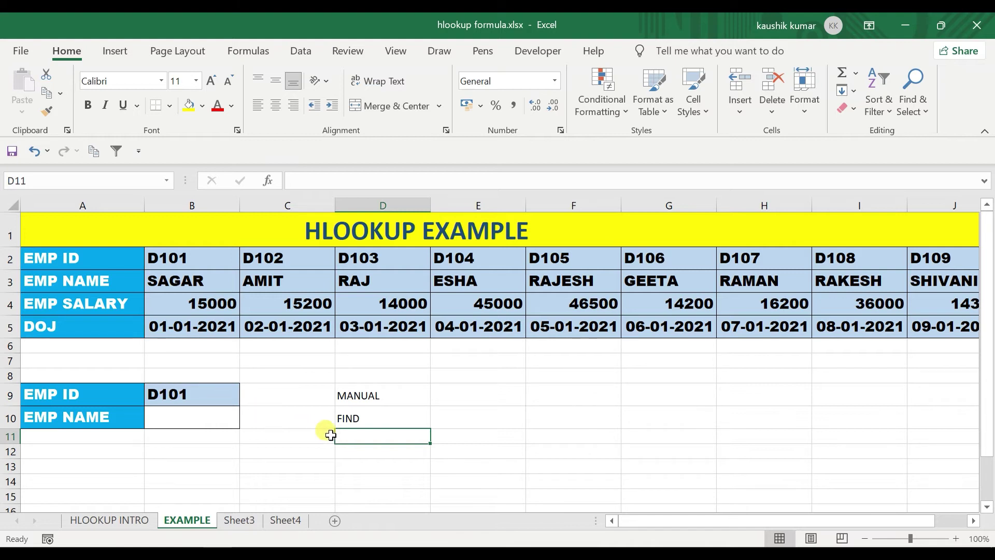
{"action": "type", "text": "HLOOKUP"}
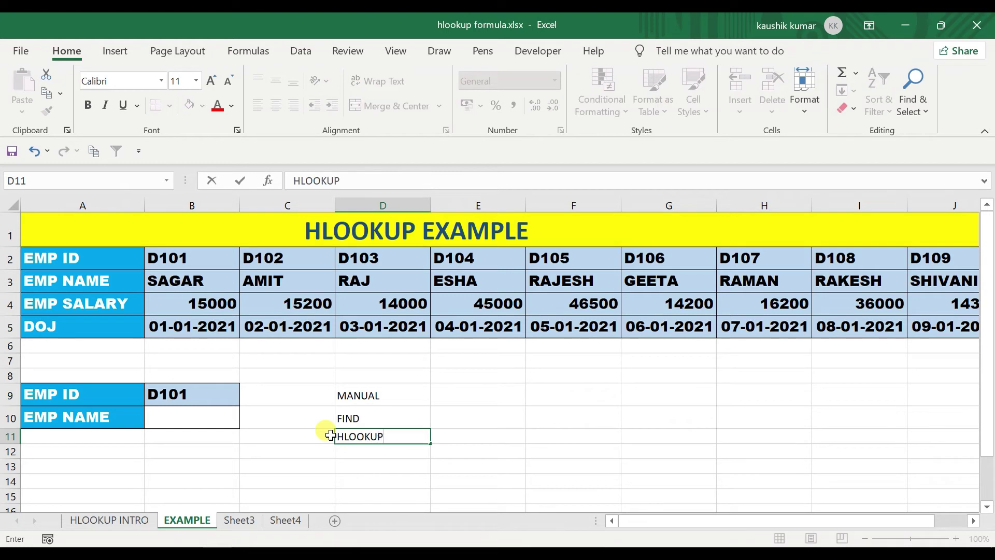
{"action": "key", "text": "Return"}
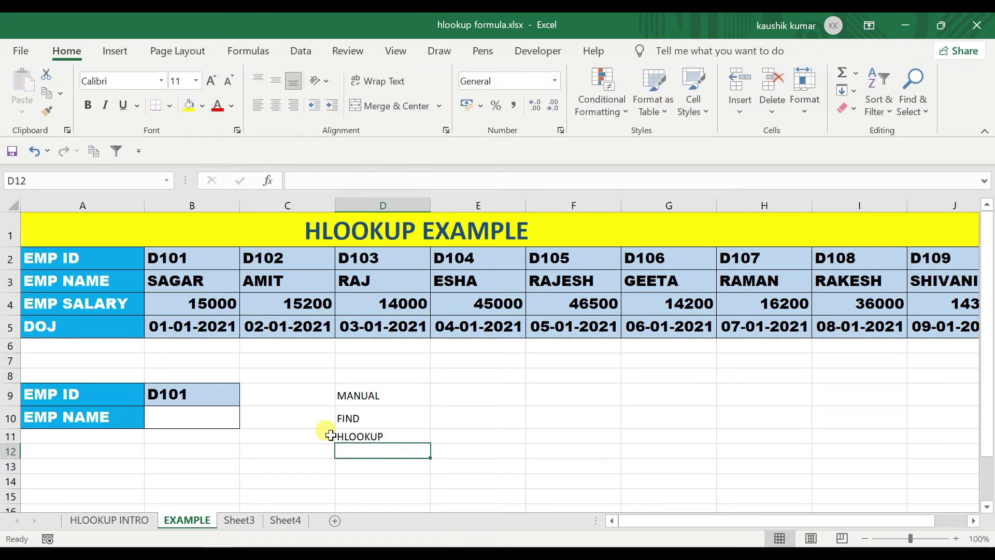
{"action": "left_click_drag", "start_coordinate": [366, 397], "coordinate": [373, 438]}
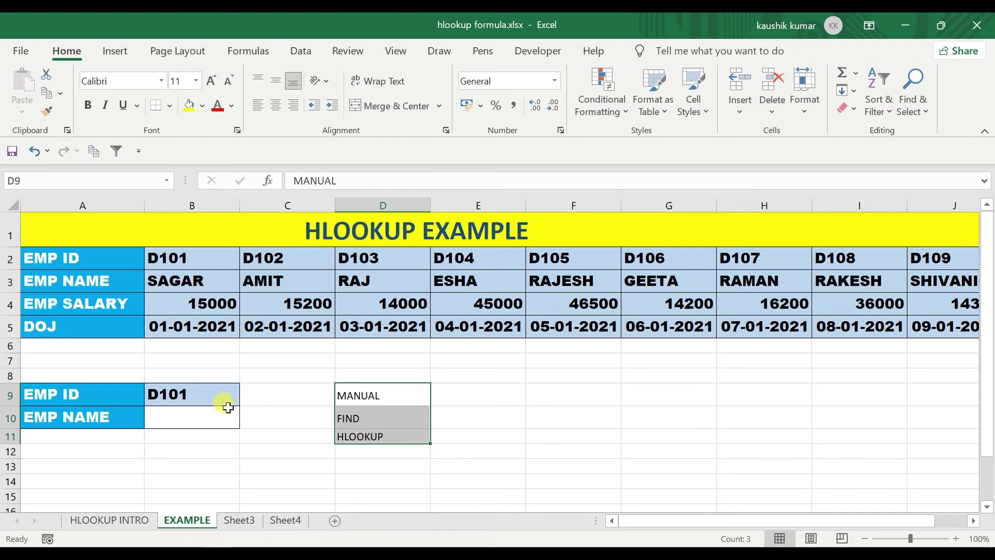
{"action": "left_click_drag", "start_coordinate": [366, 401], "coordinate": [367, 417]}
{"action": "left_click", "coordinate": [368, 433]}
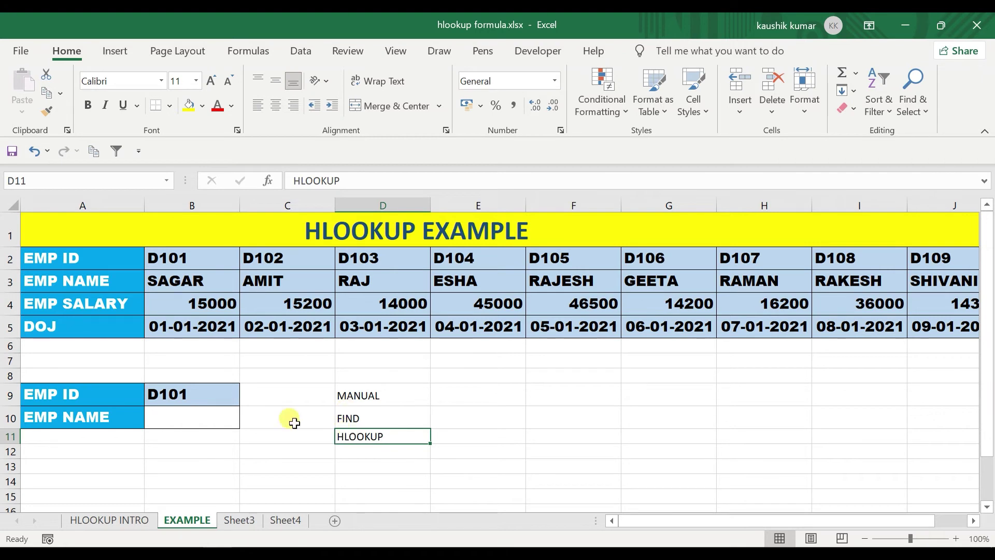
Start an HLOOKUP formula in cell B10 beside EMP NAME, using B9 as the lookup value
{"action": "left_click", "coordinate": [205, 421]}
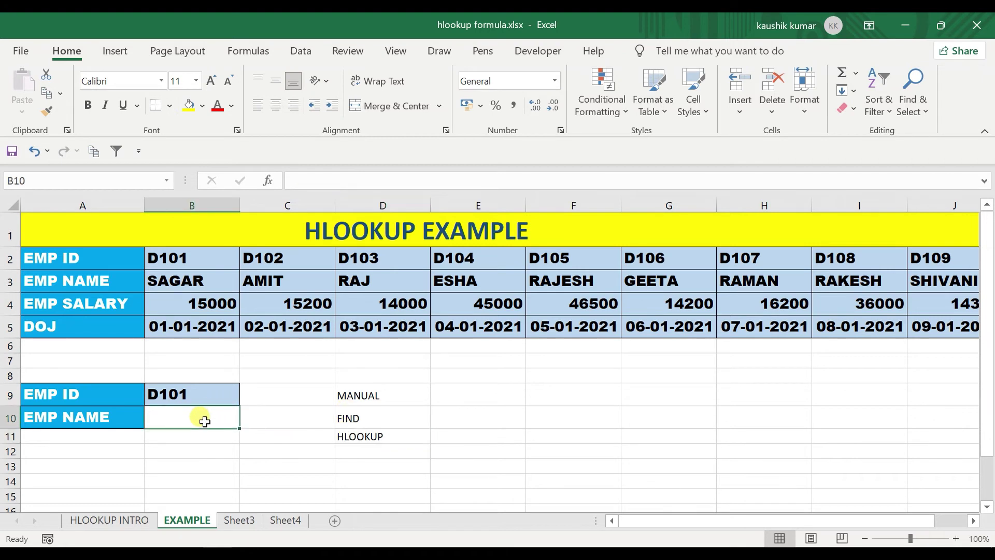
{"action": "type", "text": "=HLO"}
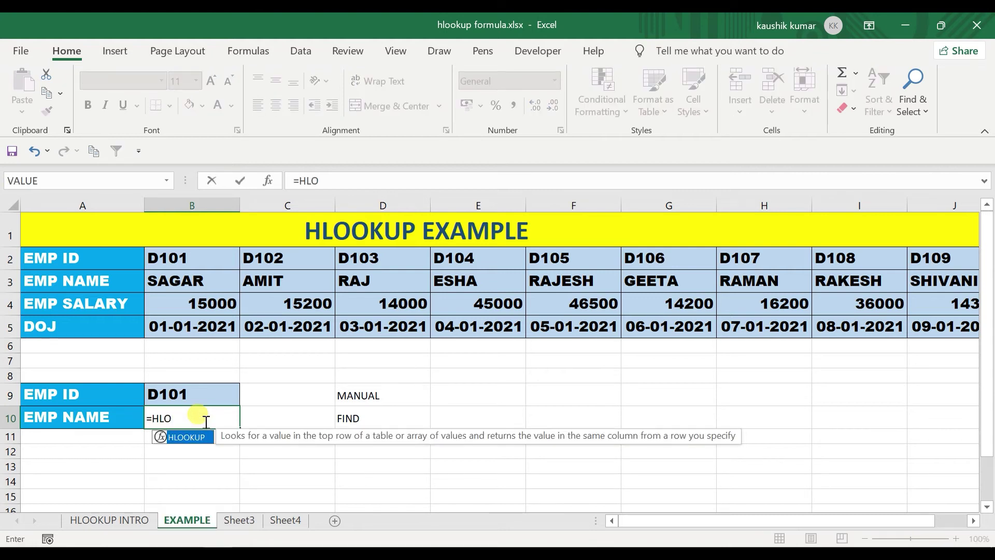
{"action": "key", "text": "Tab"}
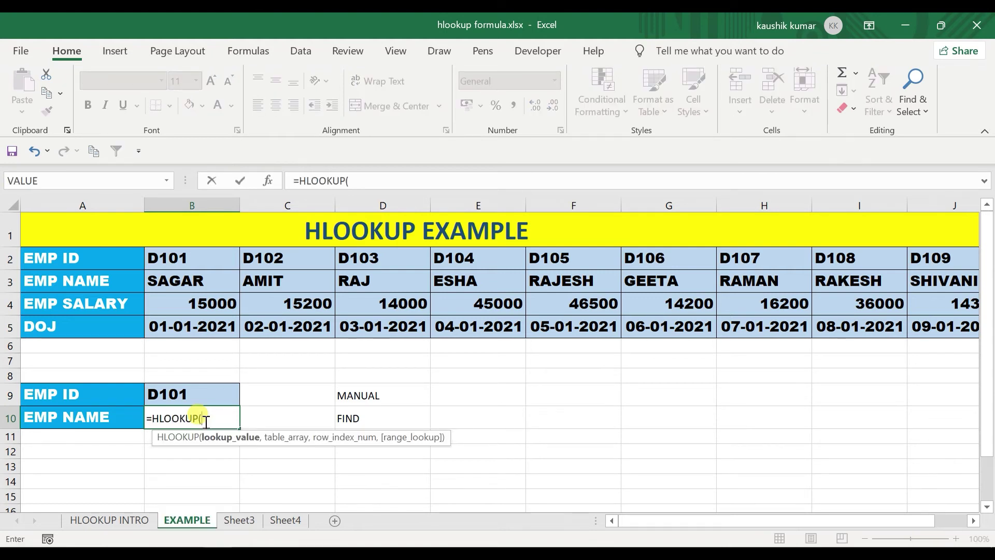
{"action": "left_click", "coordinate": [203, 397]}
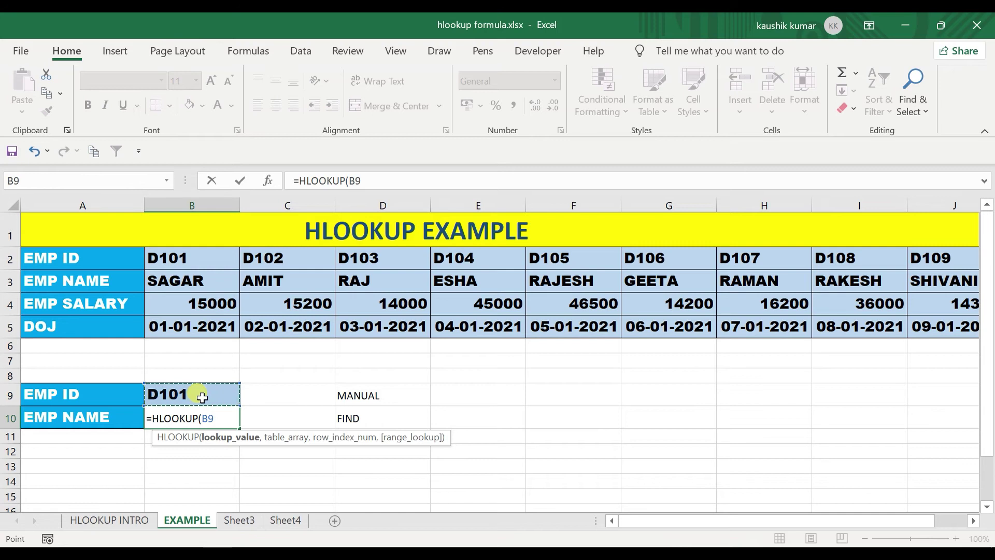
{"action": "type", "text": ","}
Supply the employee table range A2:K5 as the table array of the HLOOKUP formula in B10
{"action": "left_click", "coordinate": [79, 258]}
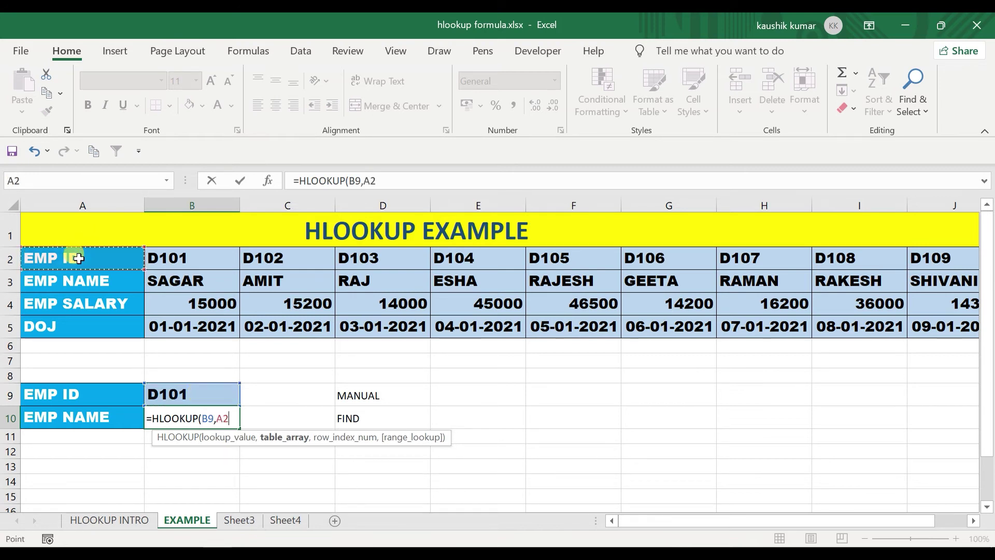
{"action": "key", "text": "ctrl+shift+Right"}
{"action": "key", "text": "ctrl+shift+Down"}
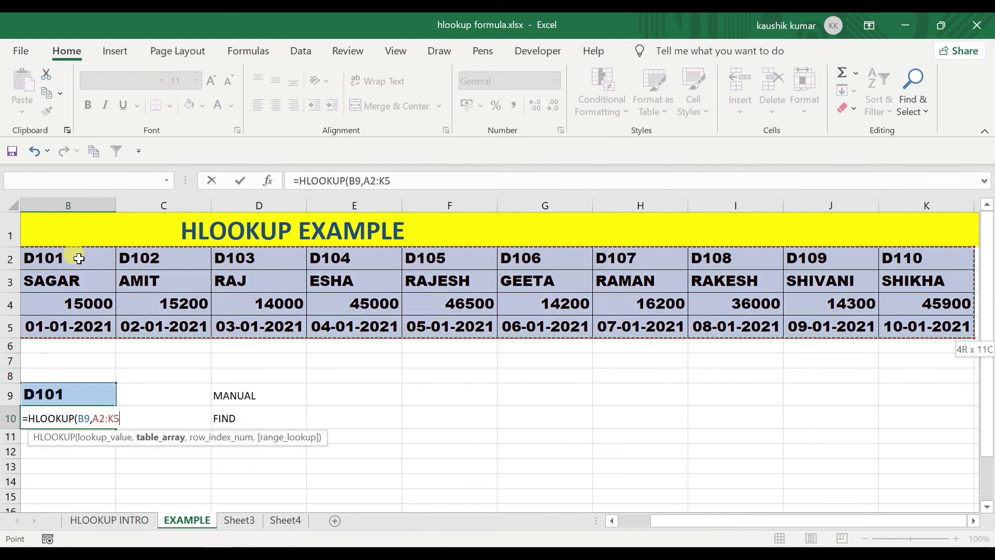
{"action": "type", "text": ","}
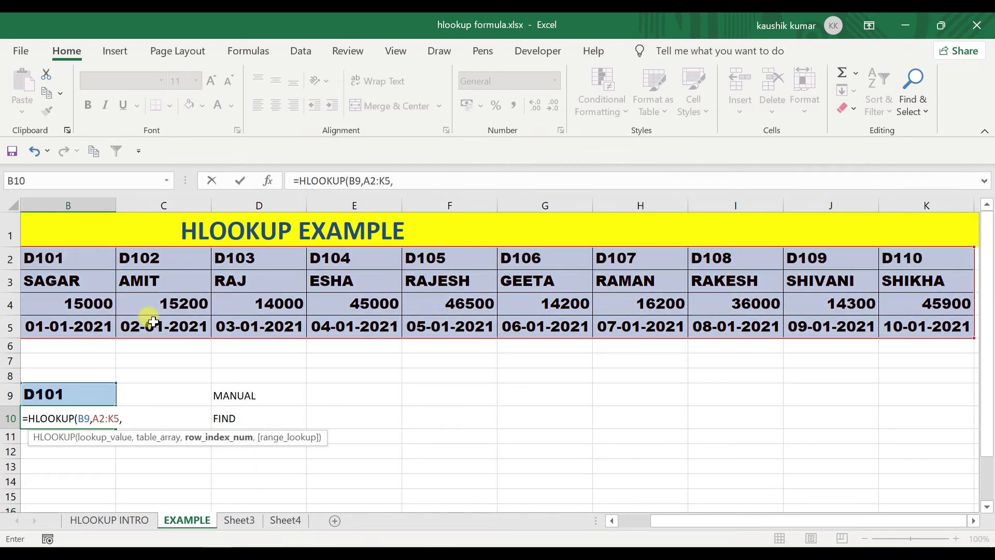
Complete the HLOOKUP formula in B10 with row index 2 and range lookup 0
{"action": "left_click_drag", "start_coordinate": [681, 523], "coordinate": [630, 518]}
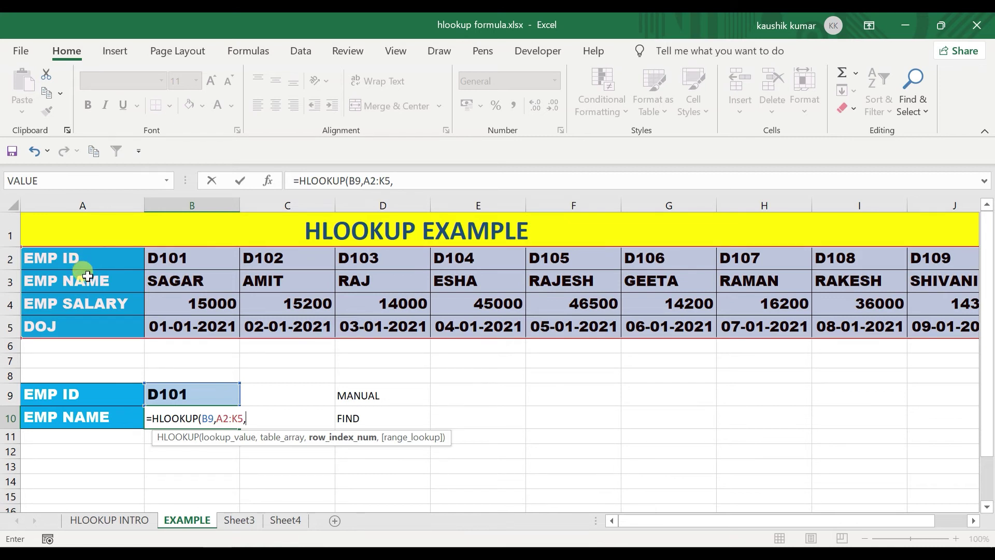
{"action": "type", "text": "2,"}
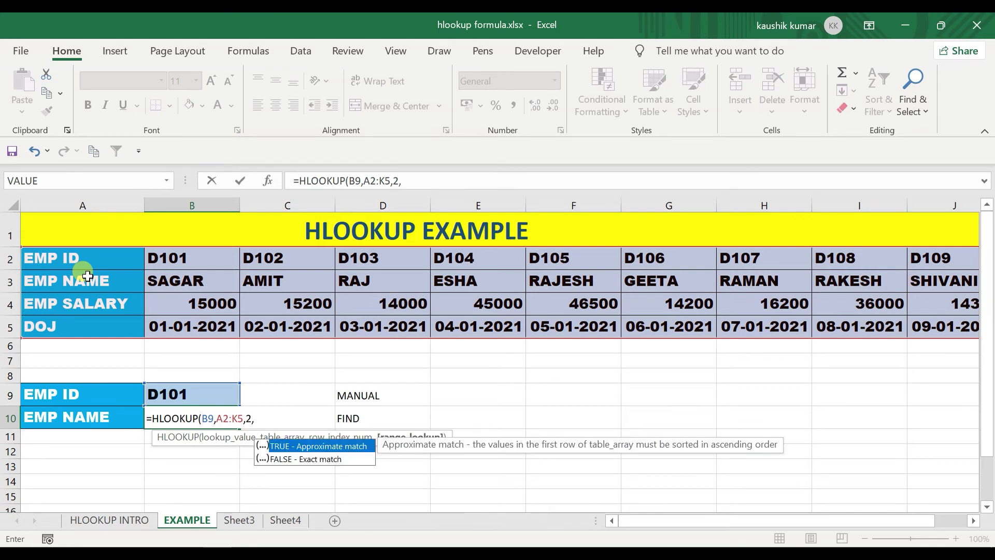
{"action": "type", "text": "0"}
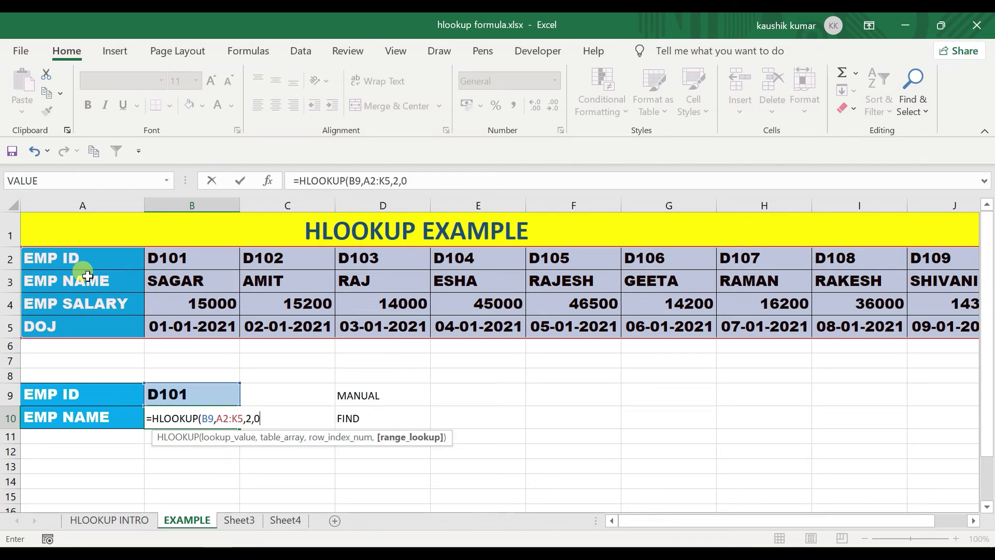
{"action": "type", "text": ")"}
{"action": "key", "text": "Return"}
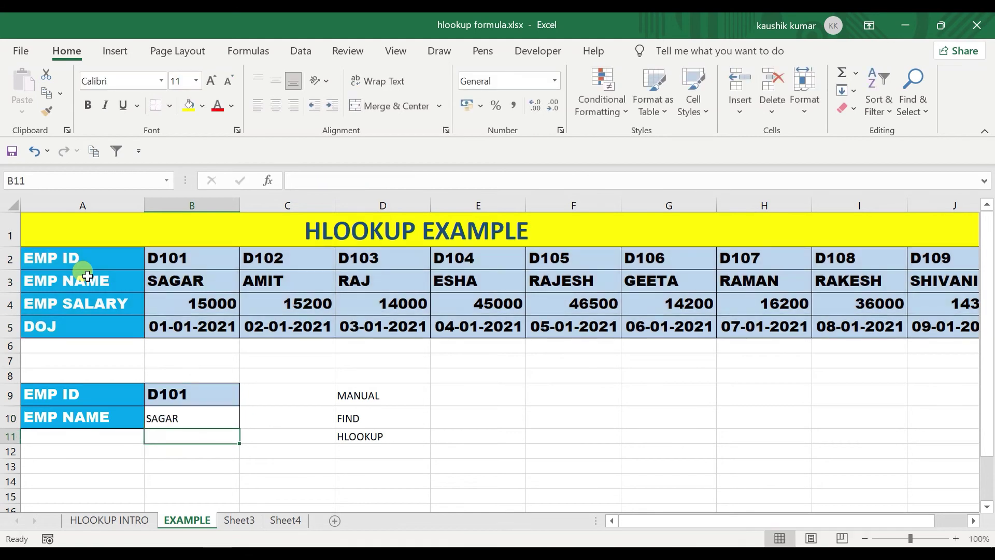
Clear cell B10 and restart its HLOOKUP formula with B9 as the lookup value
{"action": "key", "text": "Up"}
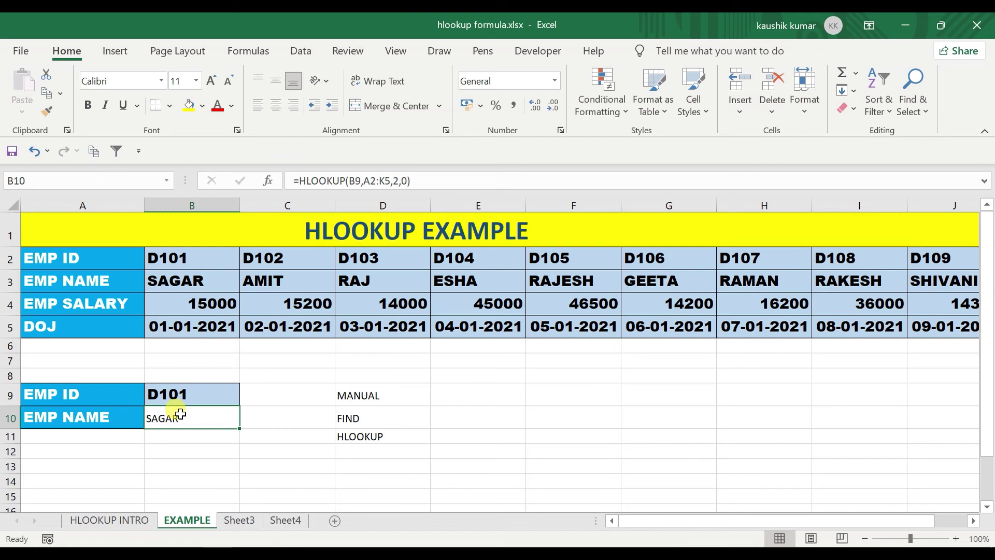
{"action": "key", "text": "BackSpace"}
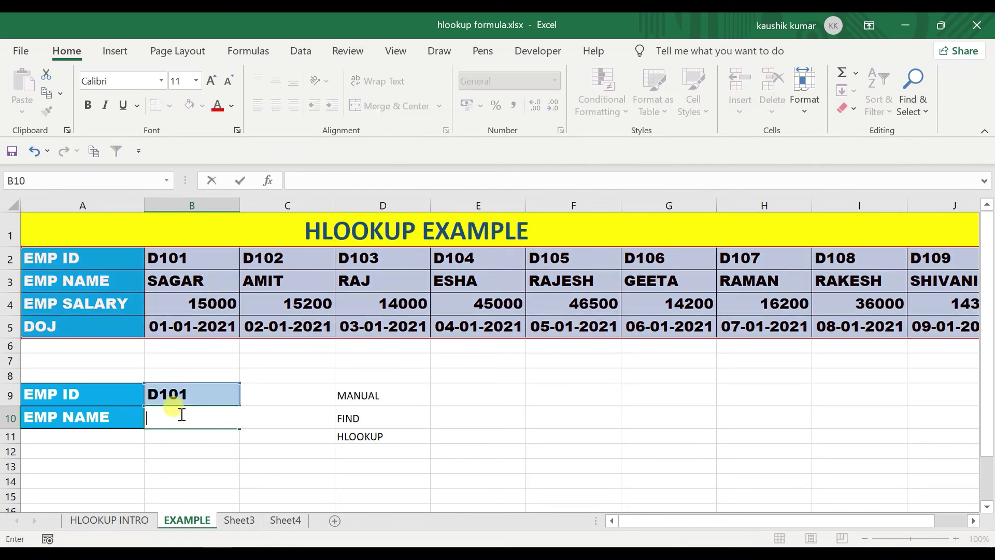
{"action": "type", "text": "=H;"}
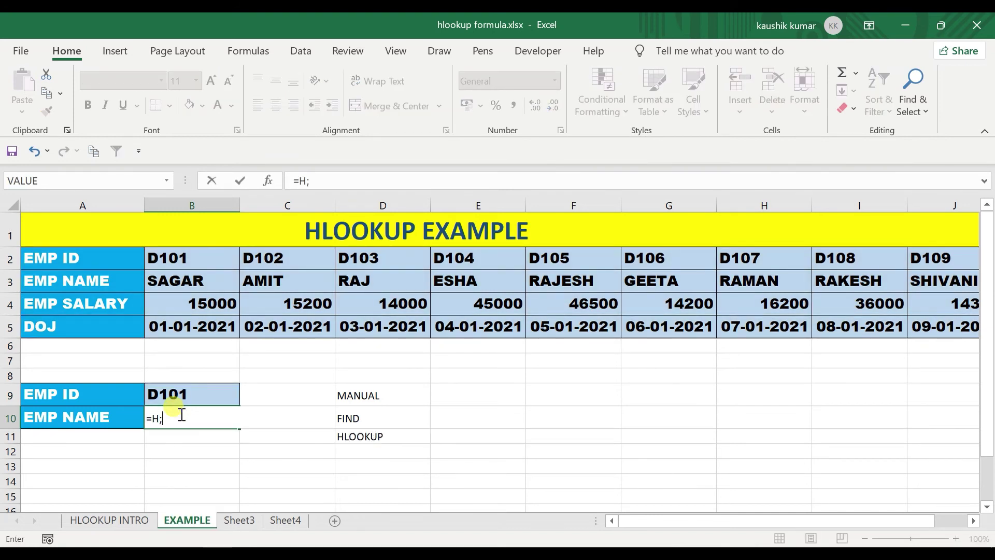
{"action": "key", "text": "BackSpace"}
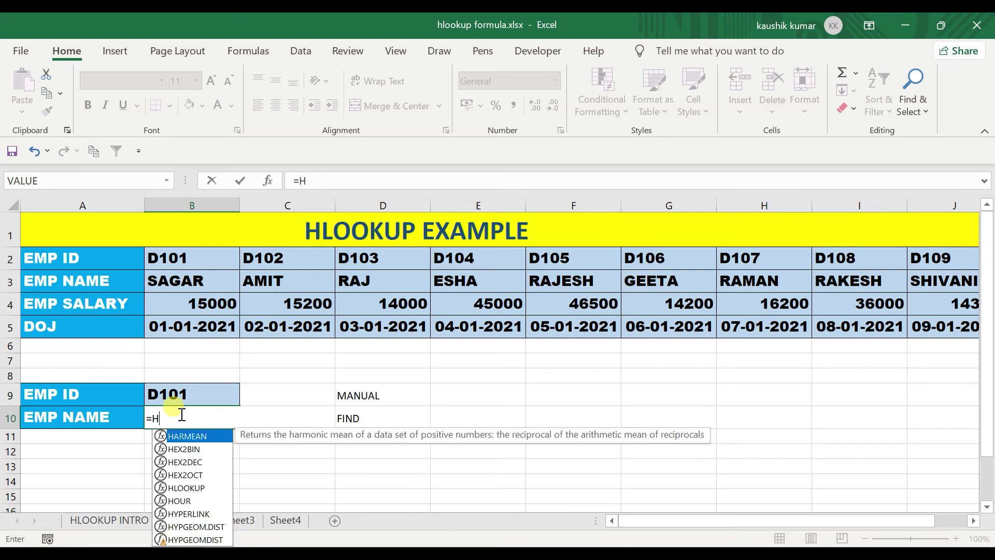
{"action": "type", "text": "L"}
{"action": "key", "text": "Tab"}
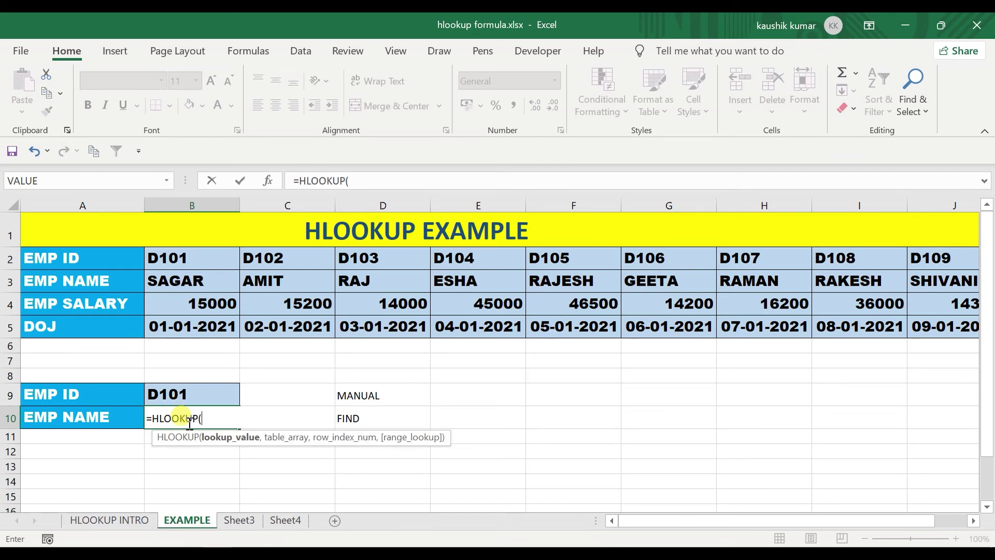
{"action": "left_click", "coordinate": [181, 394]}
{"action": "type", "text": ","}
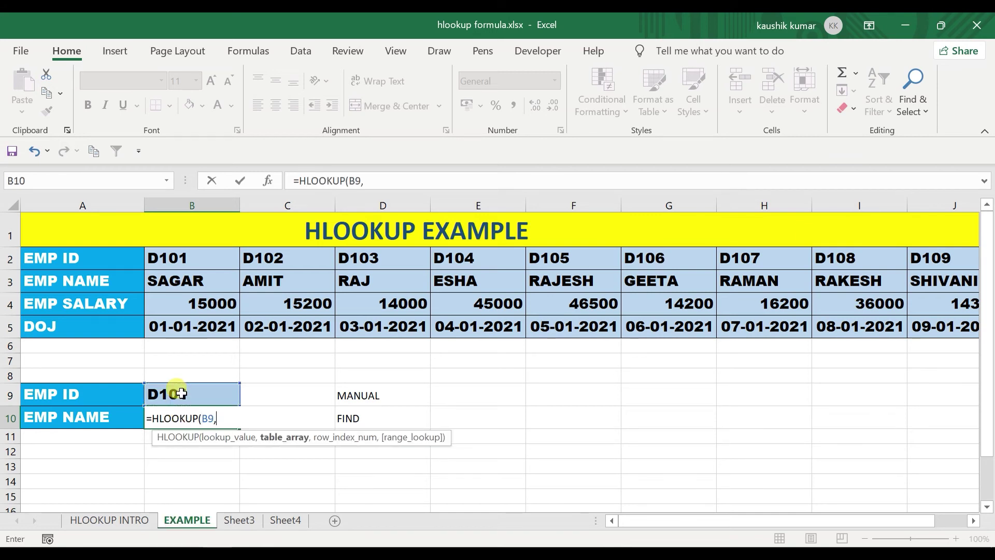
Add the employee table A2:K5, including its row labels, as the formula's table array
{"action": "left_click", "coordinate": [83, 266]}
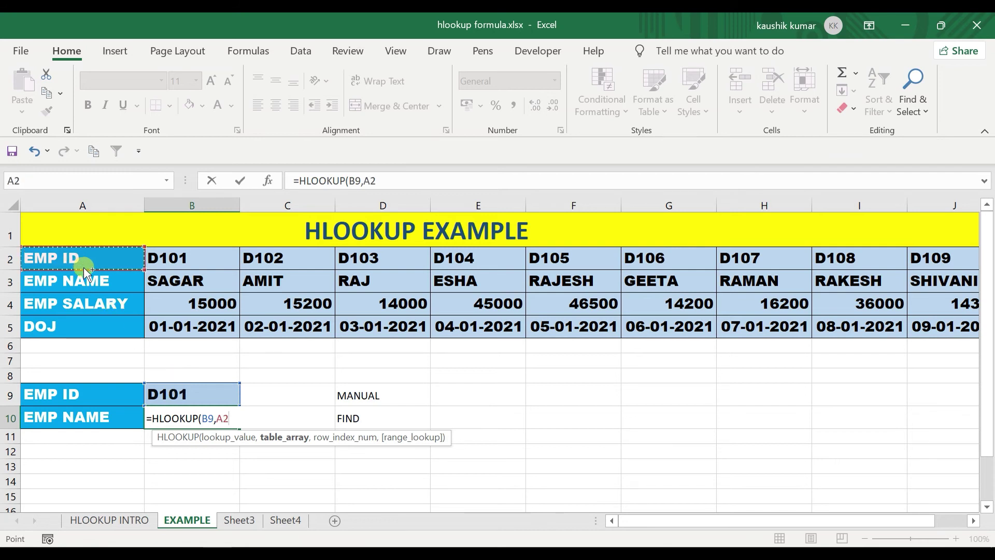
{"action": "key", "text": "ctrl+shift+Right"}
{"action": "key", "text": "ctrl+shift+Down"}
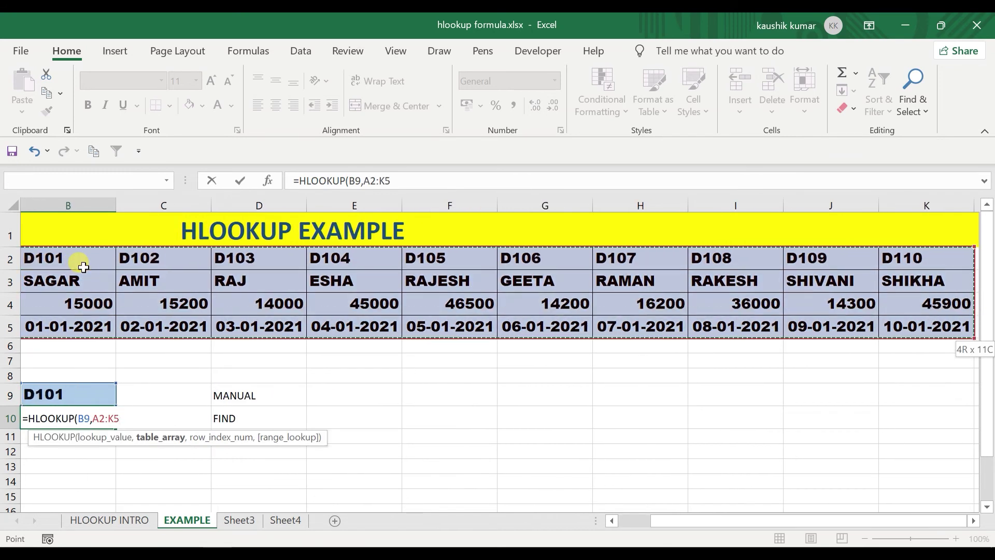
{"action": "type", "text": ","}
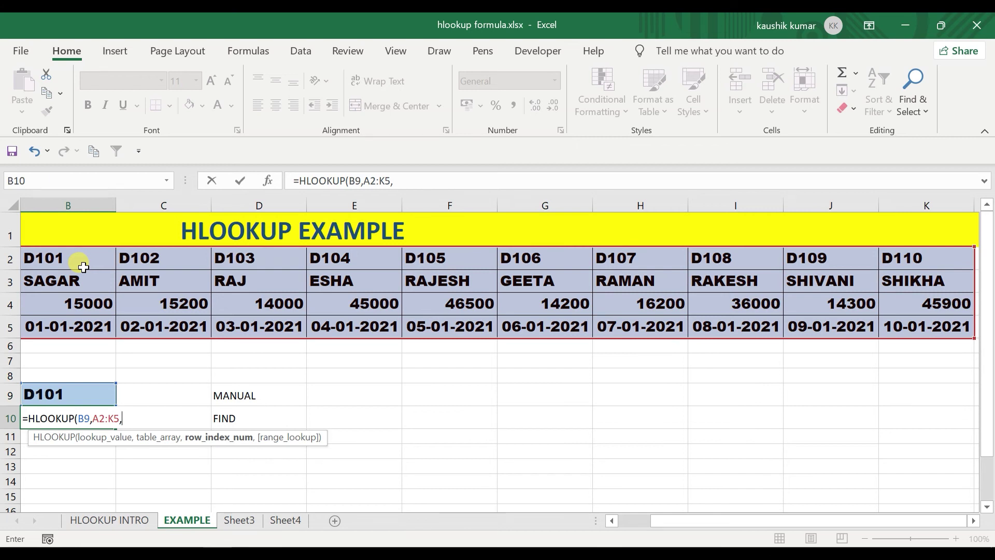
Finish the EMP NAME formula with row index 2 and range lookup 0 for an exact match
{"action": "left_click_drag", "start_coordinate": [672, 514], "coordinate": [632, 518]}
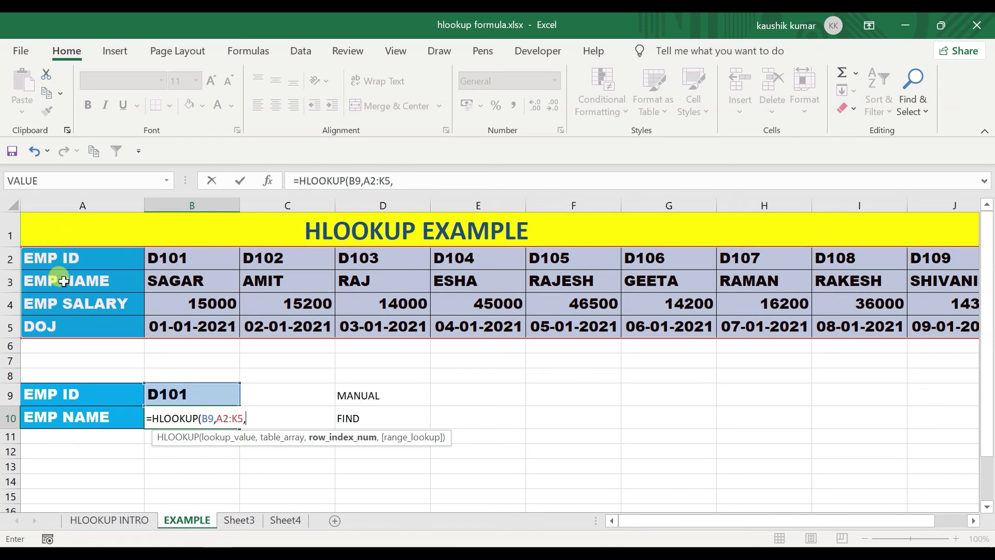
{"action": "type", "text": "2"}
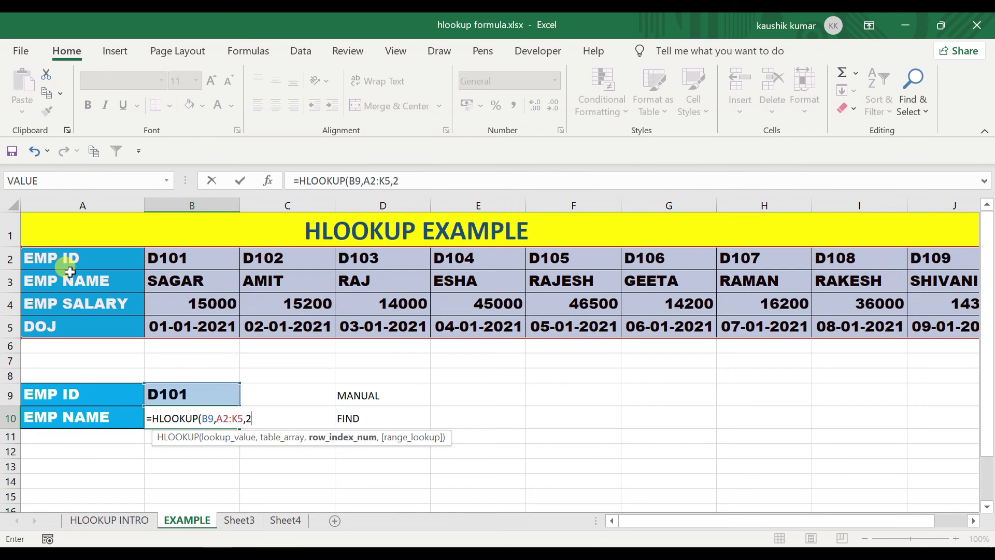
{"action": "type", "text": ",0"}
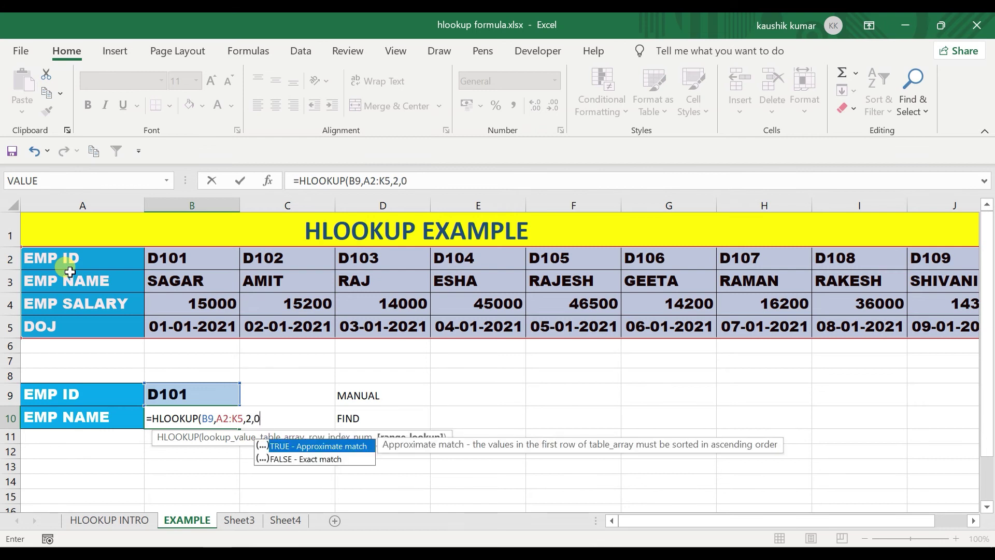
{"action": "type", "text": ")"}
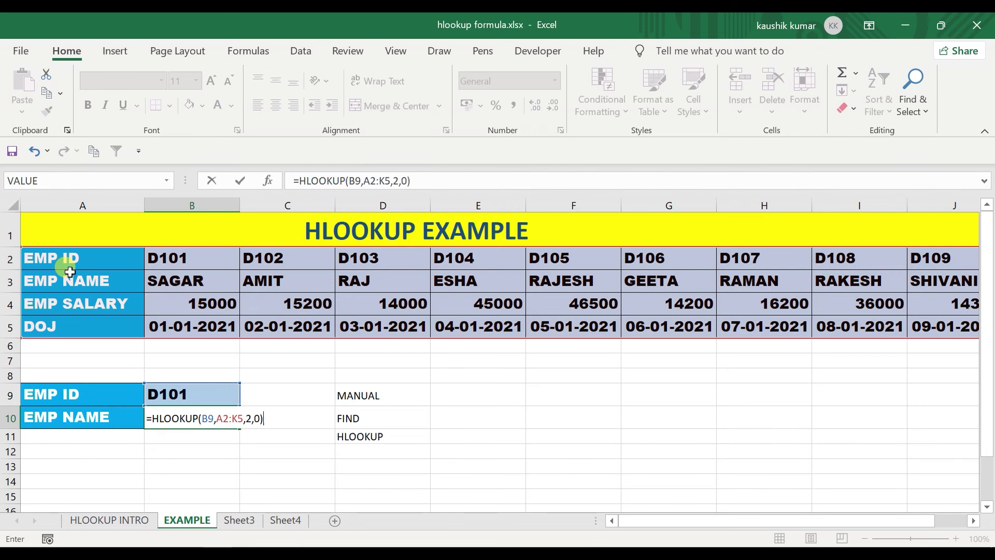
{"action": "key", "text": "Return"}
{"action": "key", "text": "Up"}
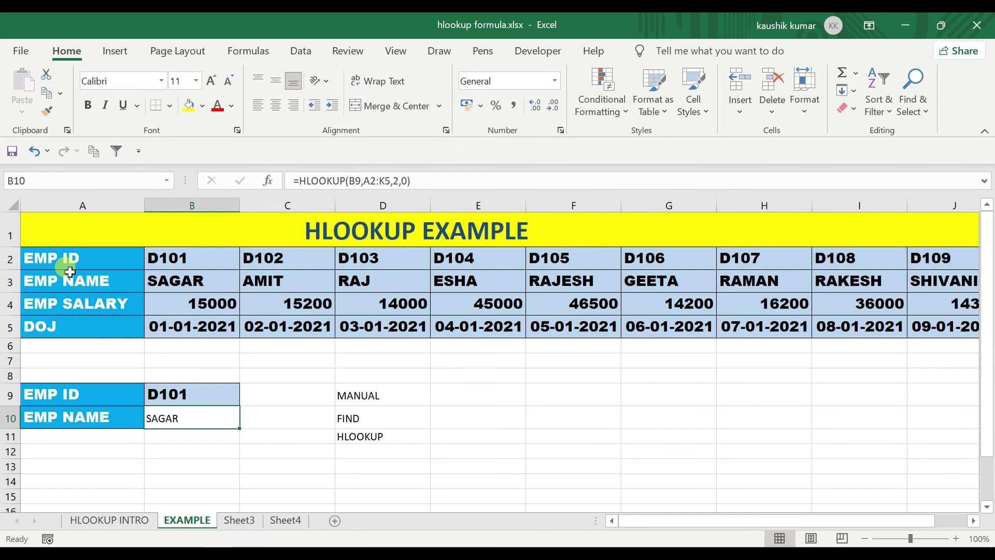
Review the employee table block A2:D5 and the formula in B10, and open the HLOOKUP INTRO sheet
{"action": "left_click_drag", "start_coordinate": [58, 257], "coordinate": [425, 328]}
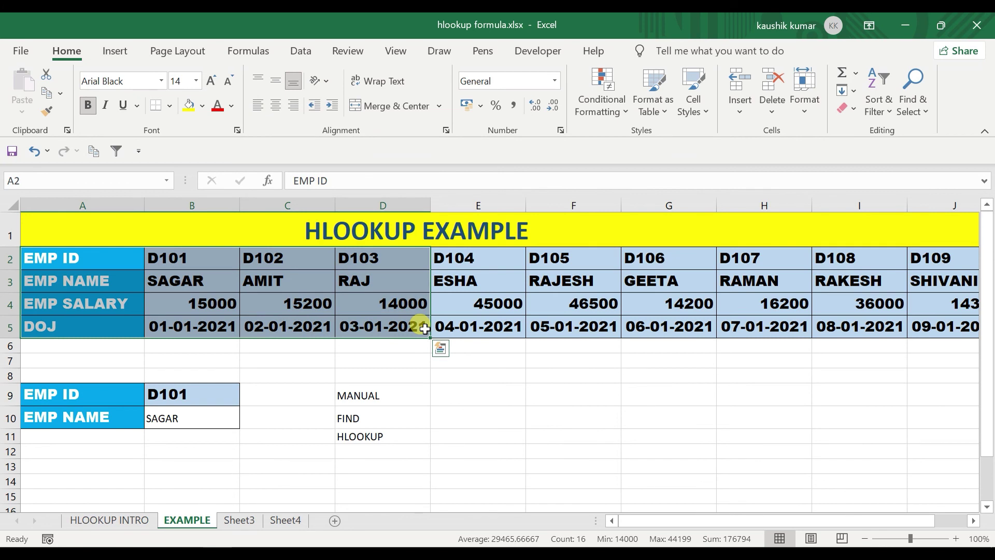
{"action": "left_click", "coordinate": [206, 419]}
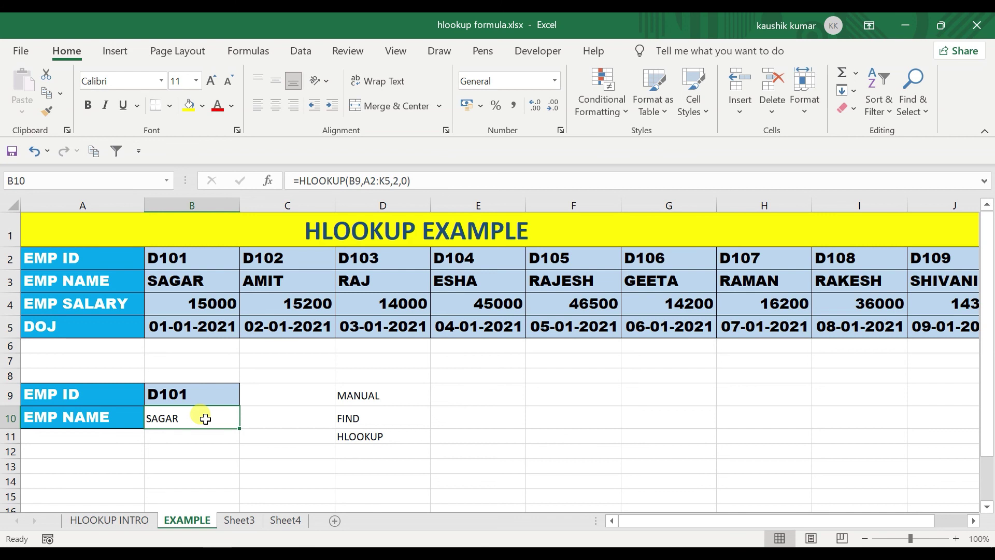
{"action": "left_click", "coordinate": [129, 519]}
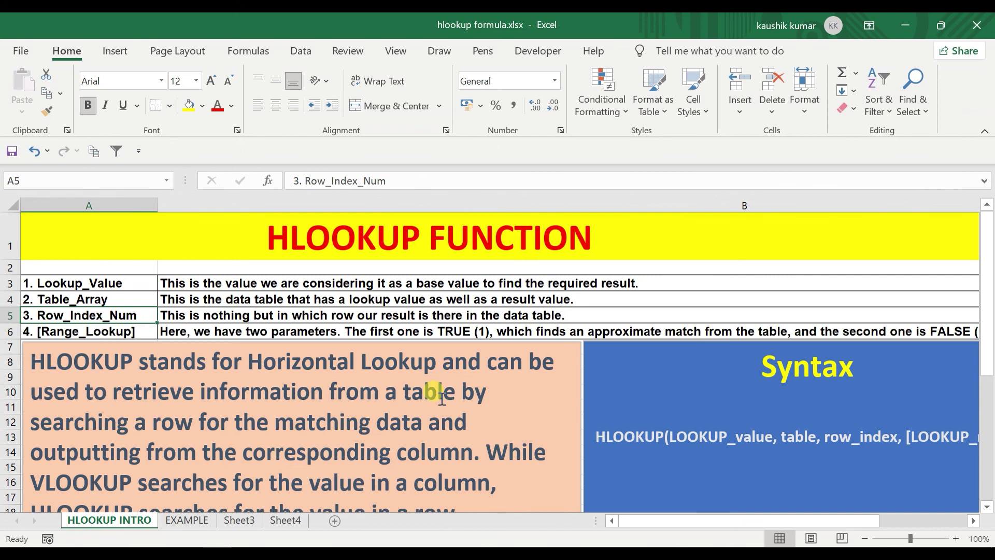